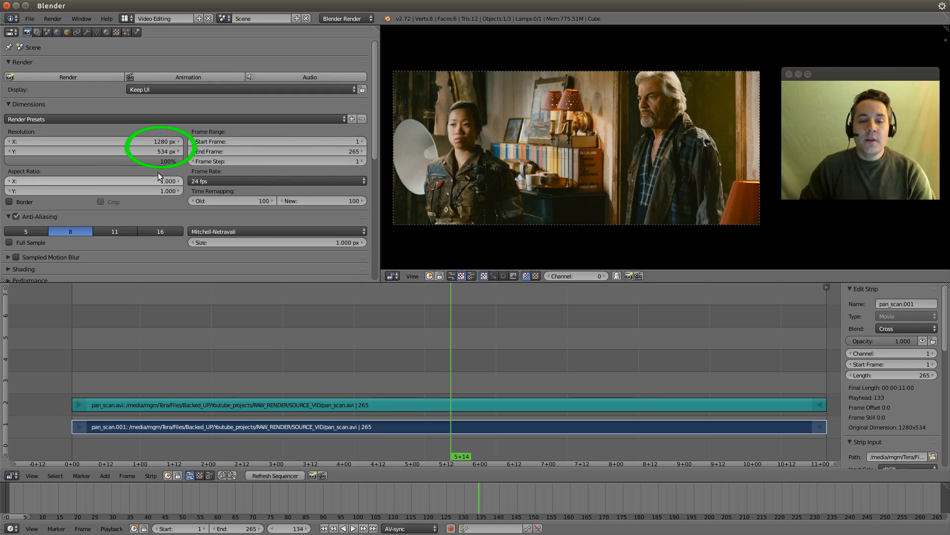
Step: Apply the HDTV 720p render preset and enable Image Offset on the pan_scan.001 strip
{"action": "left_click", "coordinate": [46, 120]}
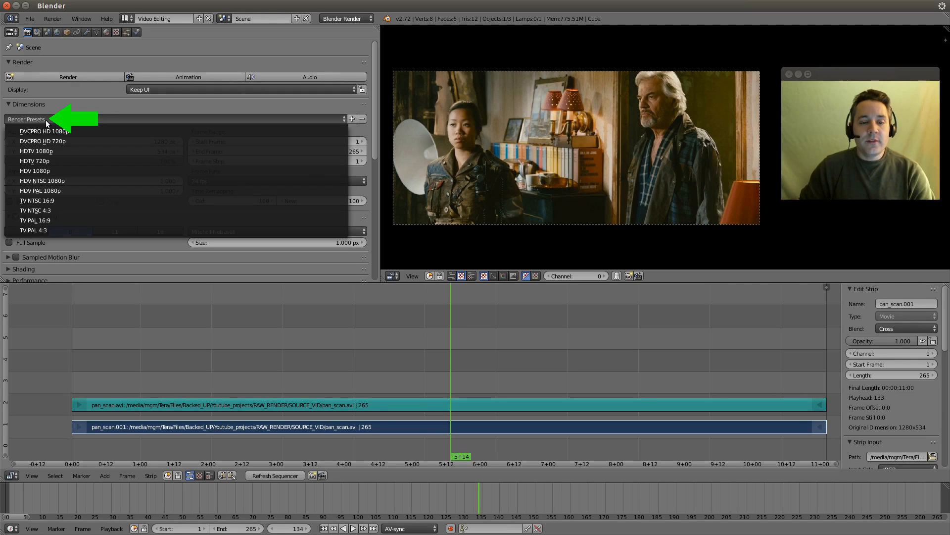
{"action": "left_click", "coordinate": [60, 161]}
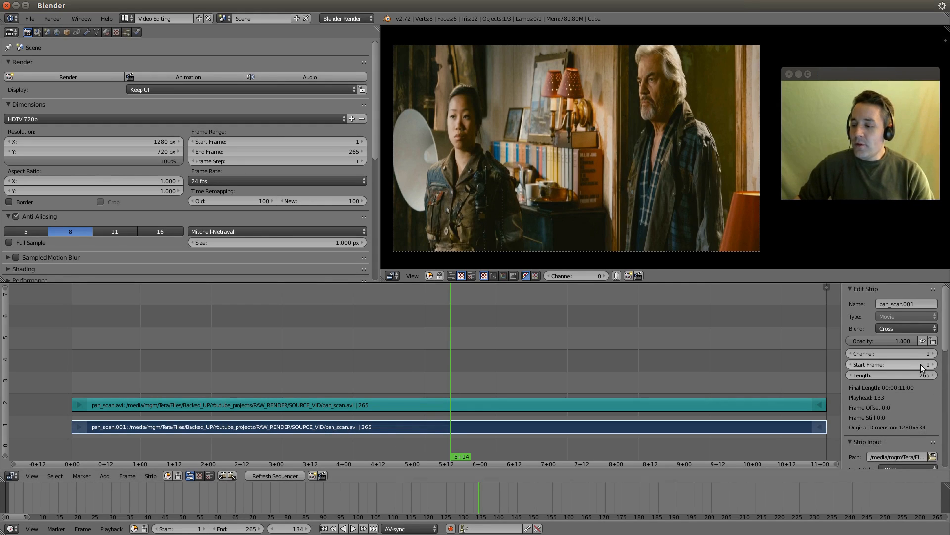
{"action": "scroll", "coordinate": [921, 364], "scroll_direction": "down", "scroll_amount": 6}
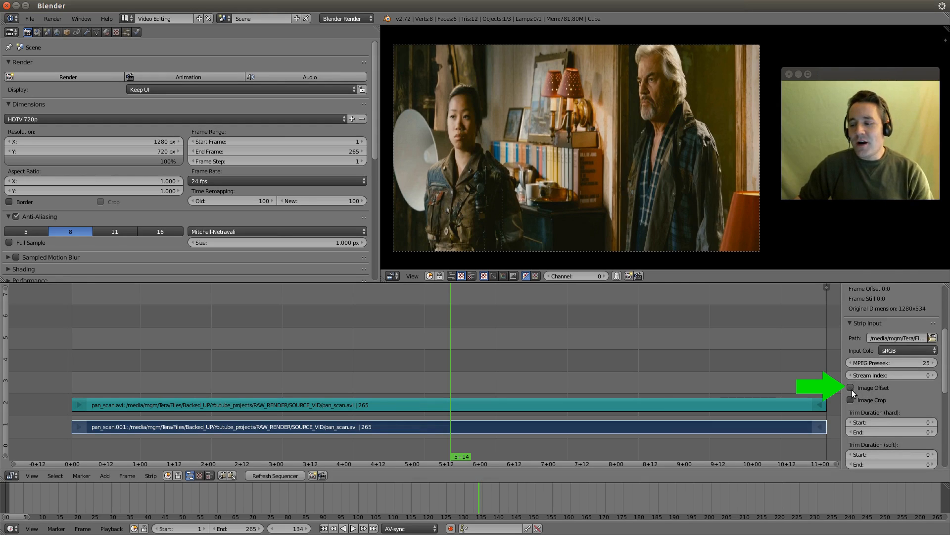
{"action": "left_click", "coordinate": [851, 387]}
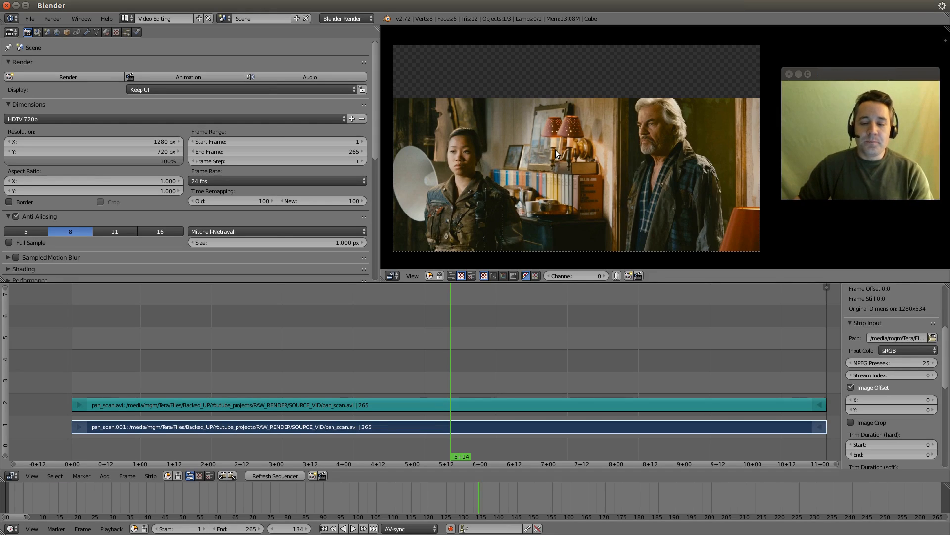
Step: Add a Transform effect strip to the pan_scan.001 movie strip
{"action": "left_click", "coordinate": [104, 475]}
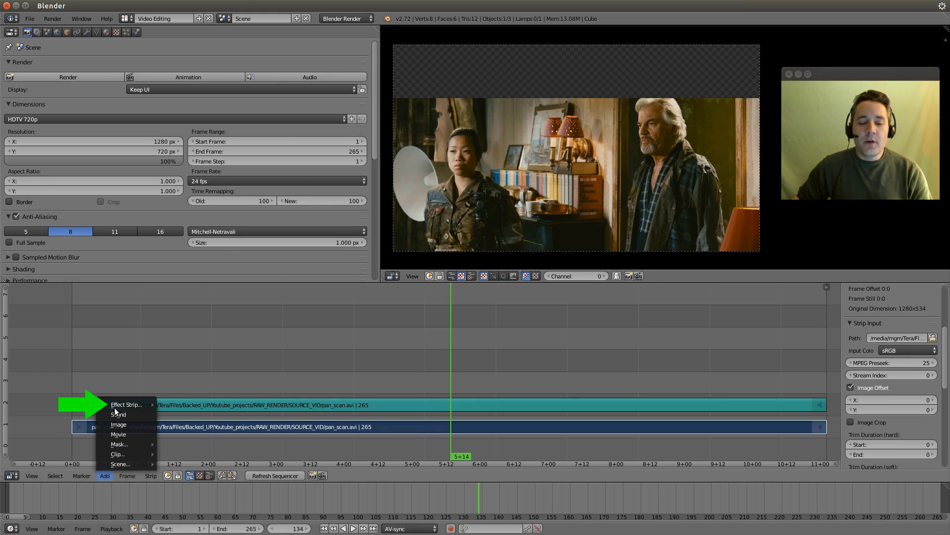
{"action": "mouse_move", "coordinate": [118, 406]}
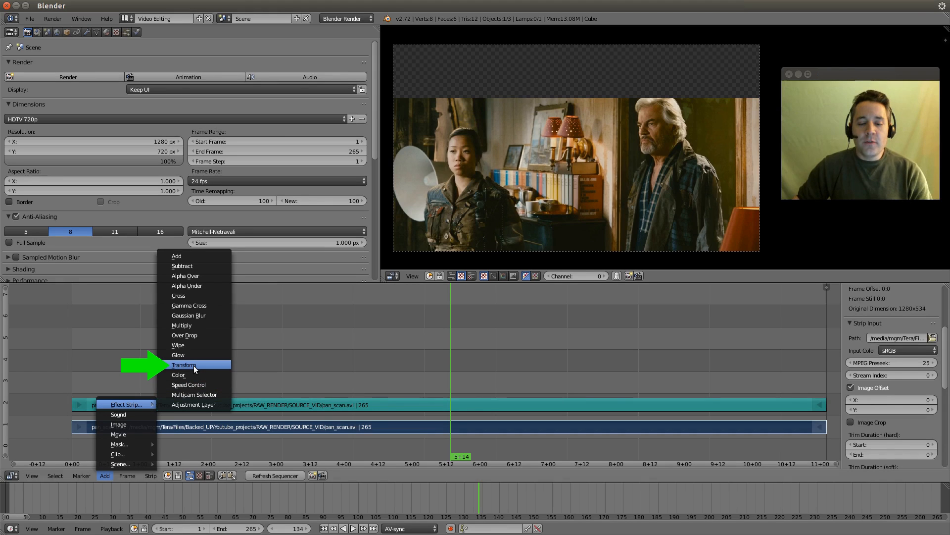
{"action": "left_click", "coordinate": [194, 365]}
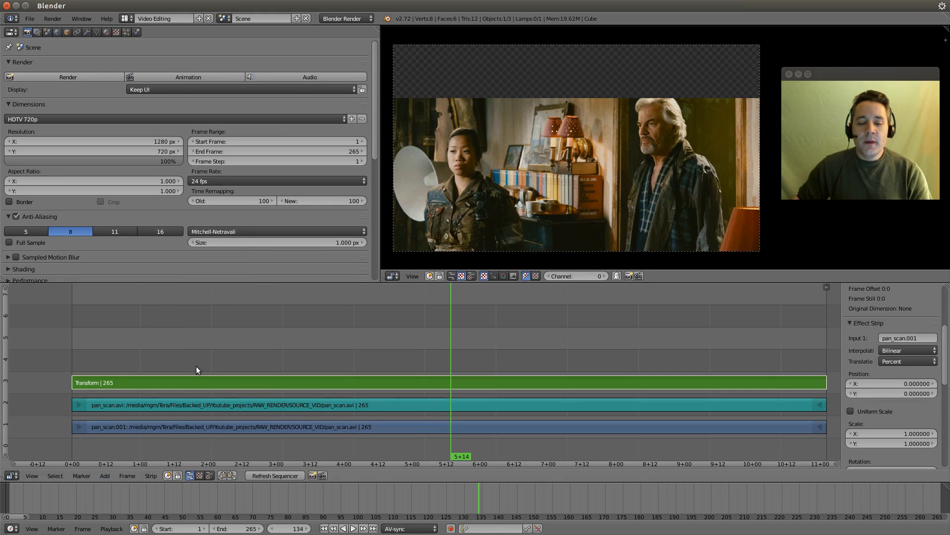
Step: Mute the original pan_scan.001 movie strip in channel 1
{"action": "right_click", "coordinate": [240, 424]}
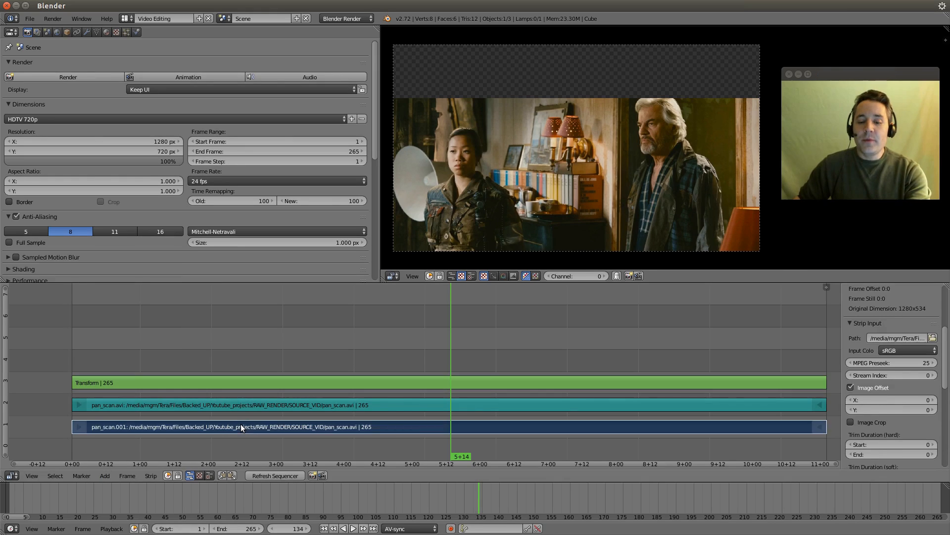
{"action": "left_click", "coordinate": [151, 475]}
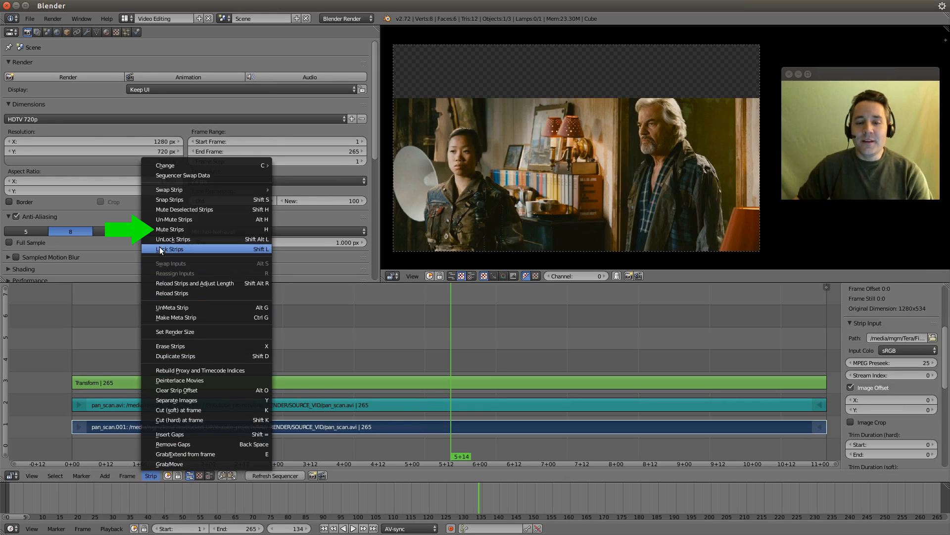
{"action": "left_click", "coordinate": [158, 230]}
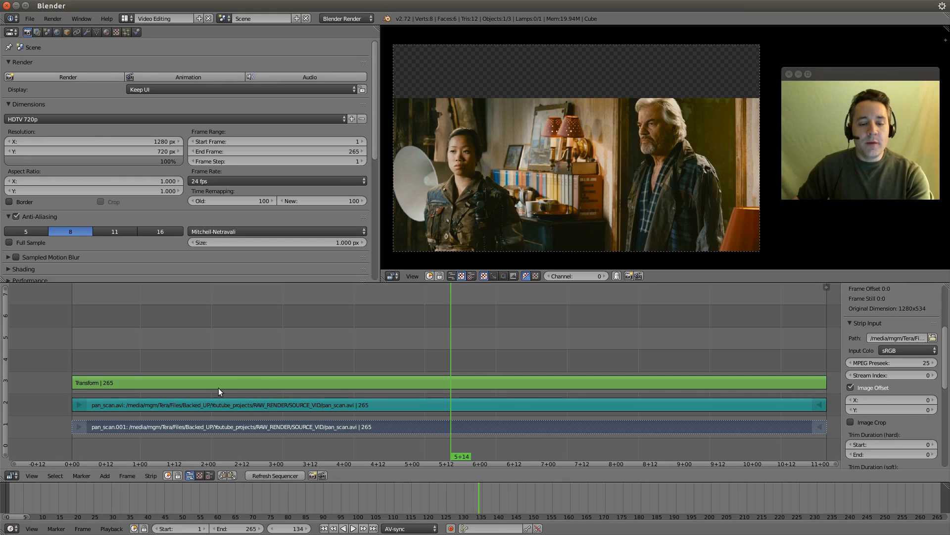
Step: Enable Uniform Scale on the Transform strip, with its Y position at 11.34 and its scale at 1.63
{"action": "right_click", "coordinate": [256, 381]}
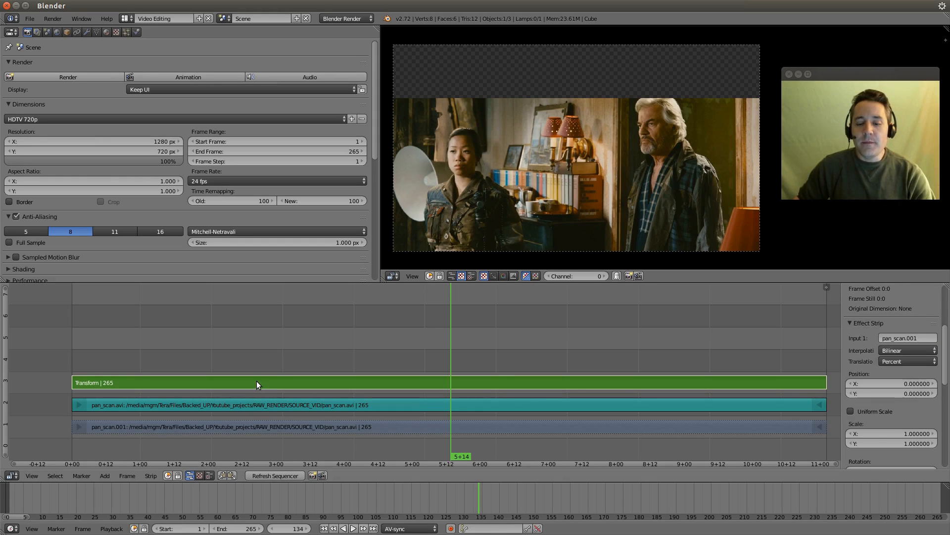
{"action": "scroll", "coordinate": [884, 336], "scroll_direction": "down", "scroll_amount": 1}
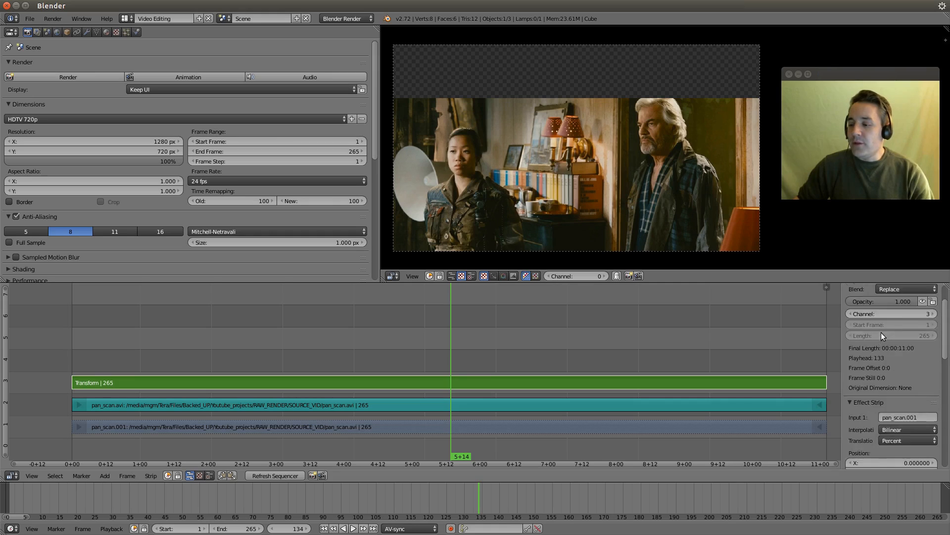
{"action": "scroll", "coordinate": [876, 332], "scroll_direction": "down", "scroll_amount": 2}
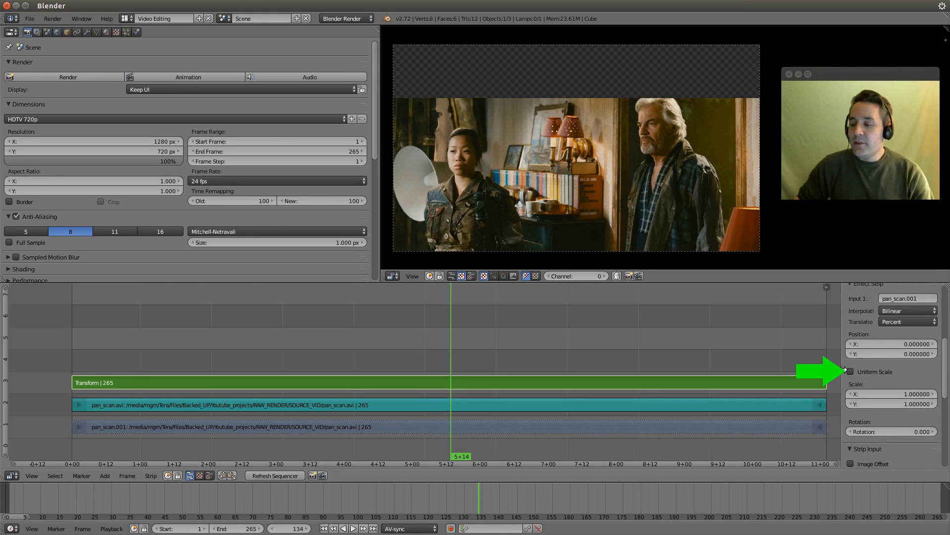
{"action": "left_click", "coordinate": [851, 371]}
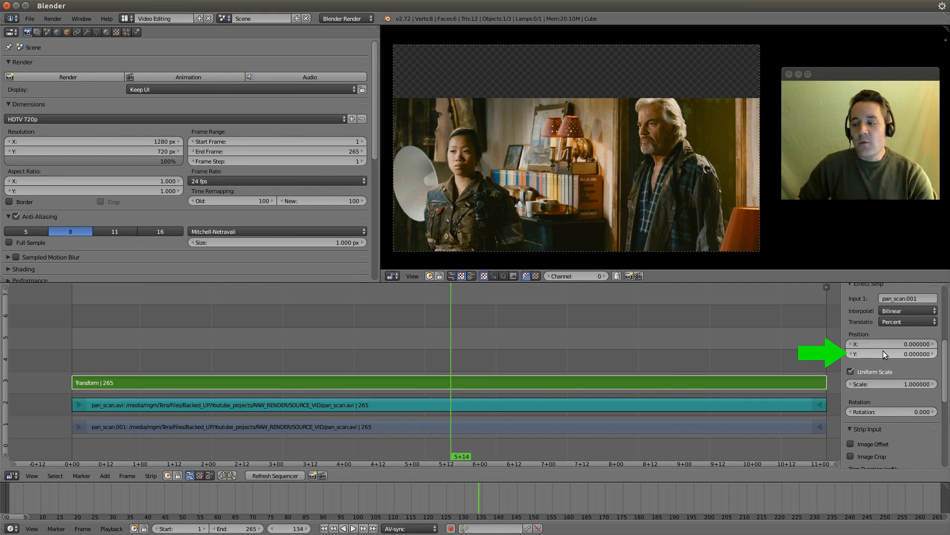
{"action": "left_click_drag", "start_coordinate": [884, 352], "coordinate": [928, 352]}
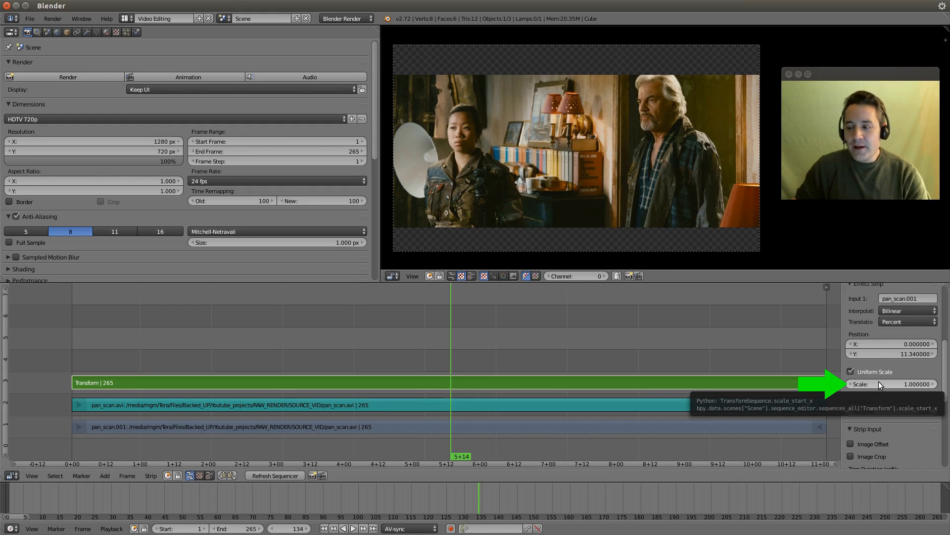
{"action": "left_click_drag", "start_coordinate": [878, 382], "coordinate": [910, 381]}
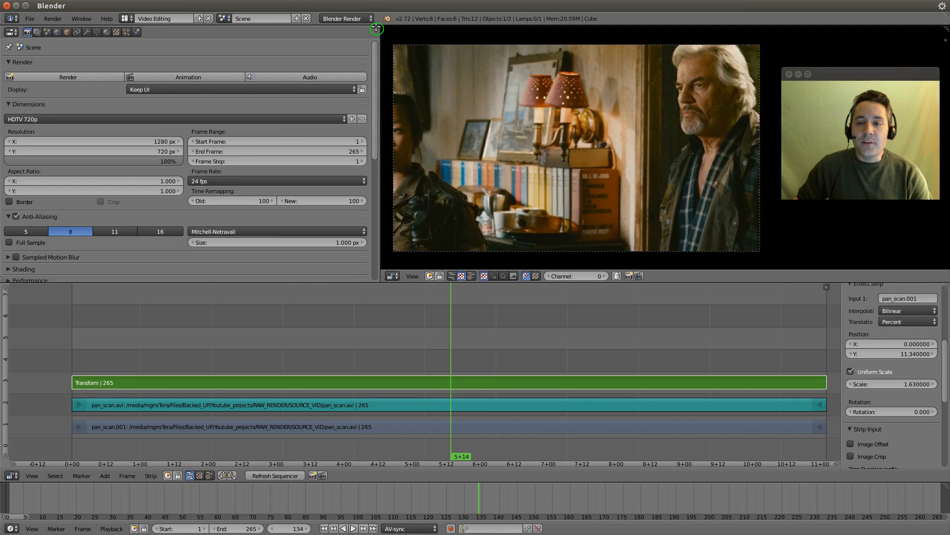
Step: Split the Properties editor into two side-by-side areas and change the first one to a Dope Sheet
{"action": "left_click_drag", "start_coordinate": [376, 29], "coordinate": [171, 42]}
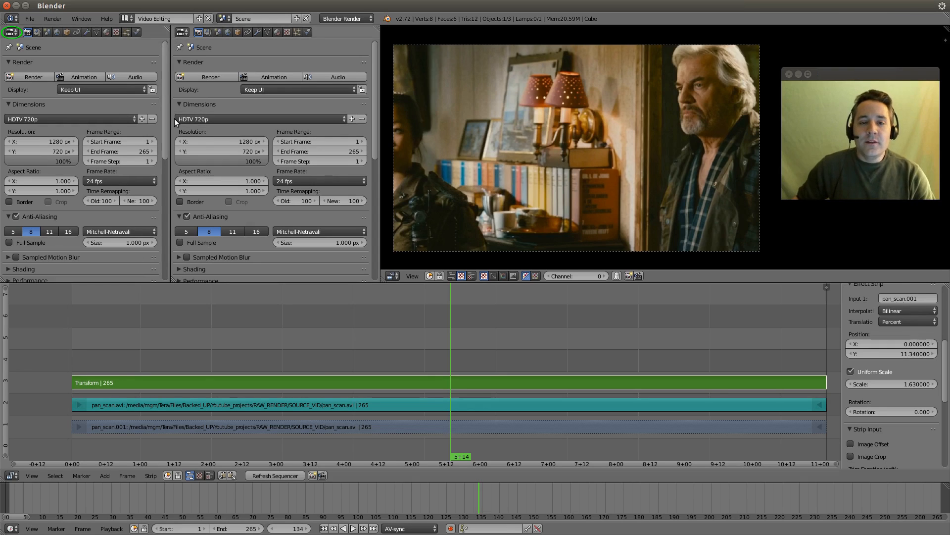
{"action": "left_click", "coordinate": [11, 33]}
{"action": "left_click", "coordinate": [12, 33]}
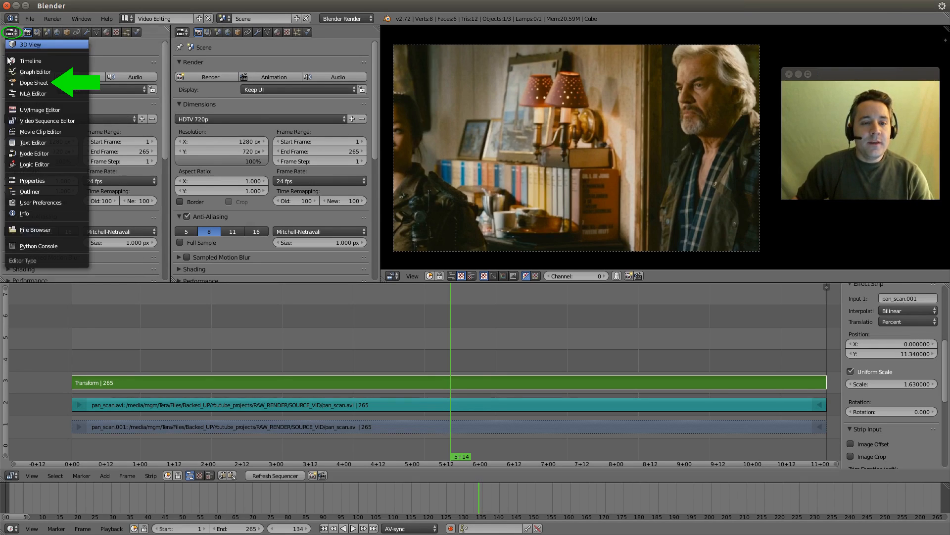
{"action": "left_click", "coordinate": [33, 83]}
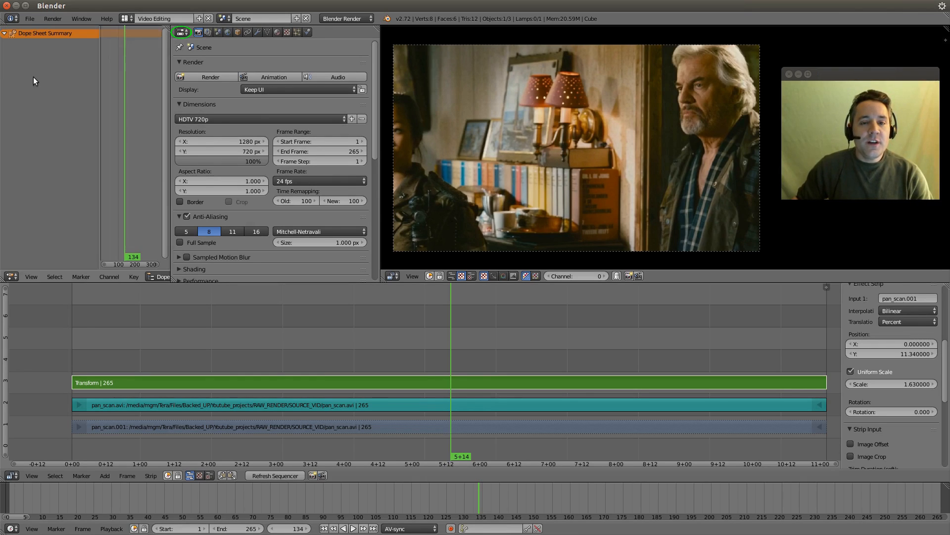
Step: Change the remaining Properties editor beside the Dope Sheet to a Graph Editor
{"action": "left_click", "coordinate": [182, 32]}
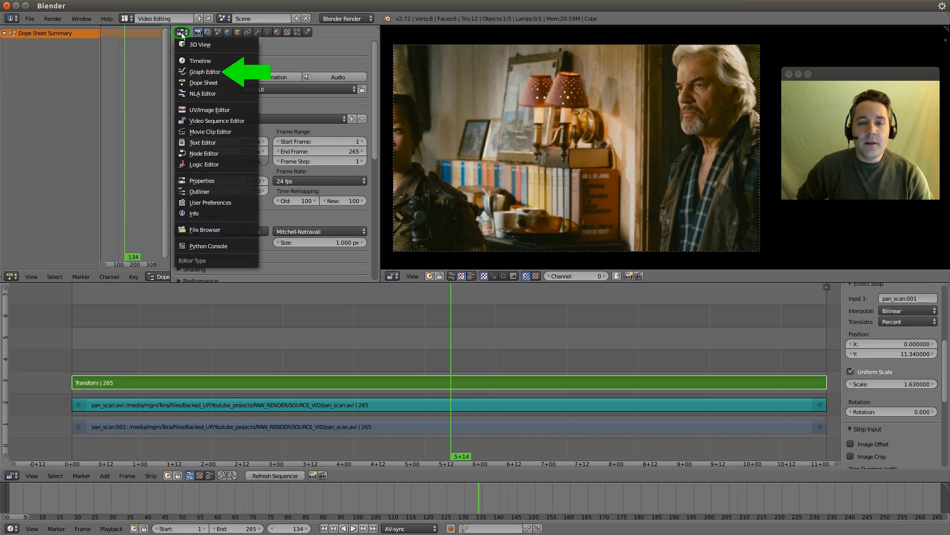
{"action": "left_click", "coordinate": [193, 71]}
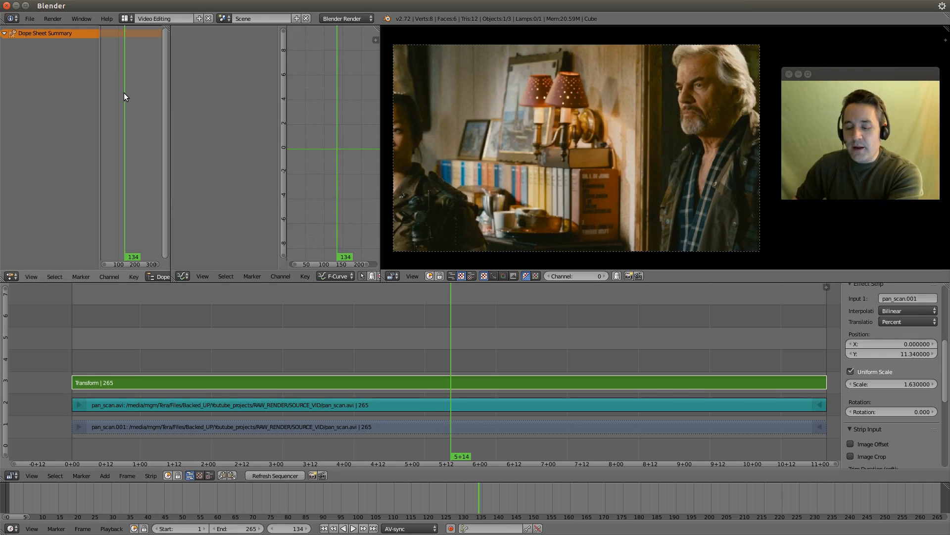
{"action": "scroll", "coordinate": [124, 93], "scroll_direction": "up", "scroll_amount": 1}
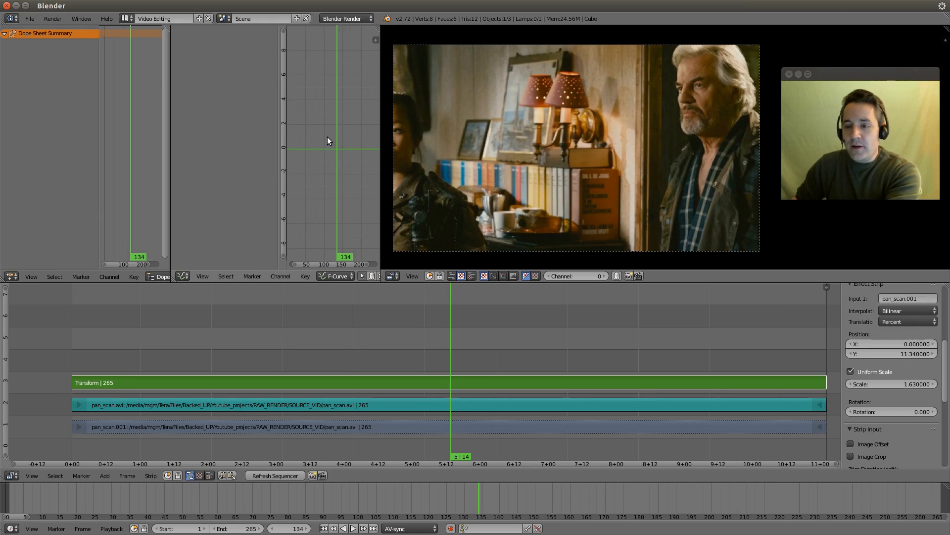
{"action": "key", "text": "Home"}
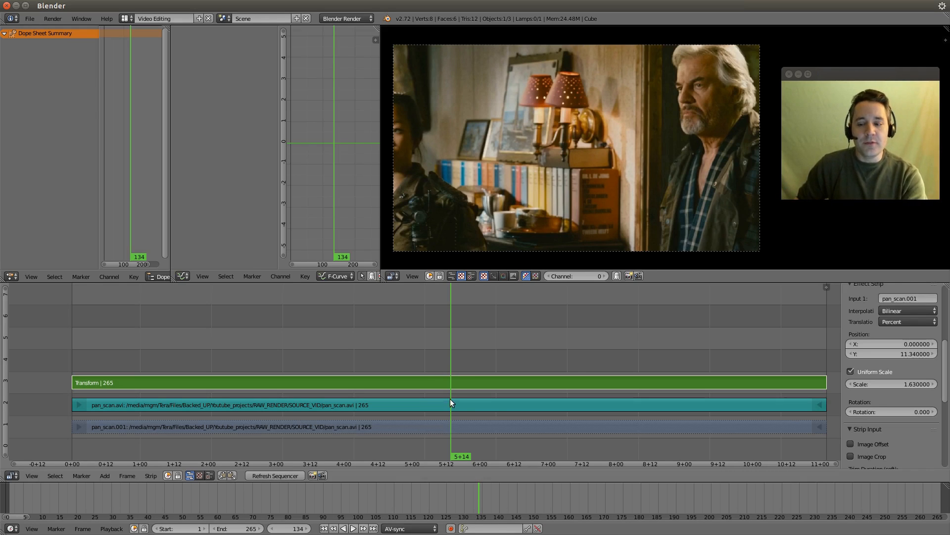
Step: Play the clip from the first frame to review how the zoomed framing follows the actors
{"action": "left_click_drag", "start_coordinate": [436, 384], "coordinate": [251, 388]}
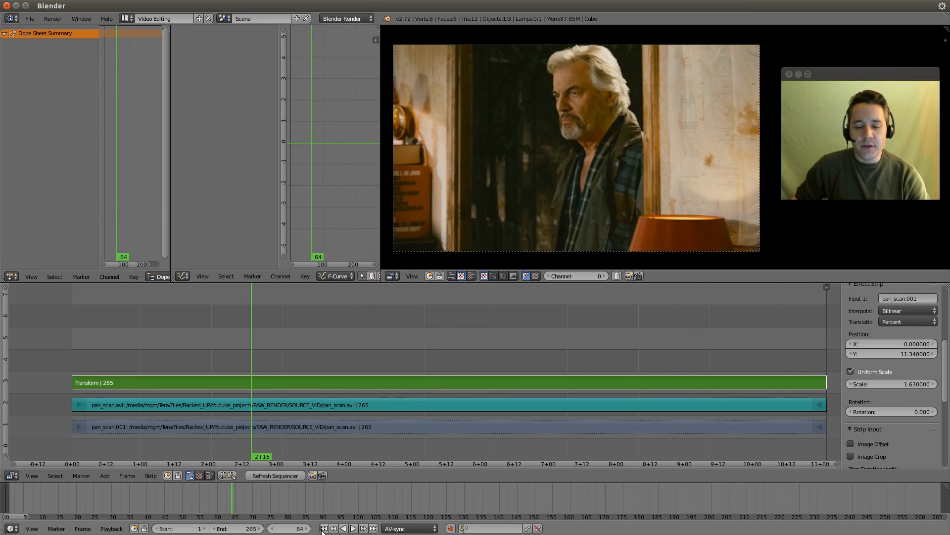
{"action": "left_click", "coordinate": [324, 528]}
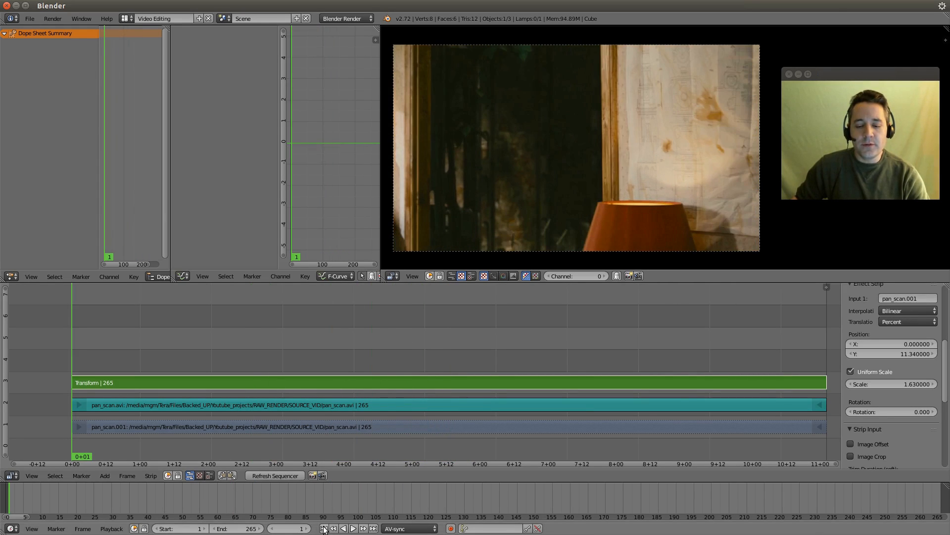
{"action": "left_click", "coordinate": [353, 528]}
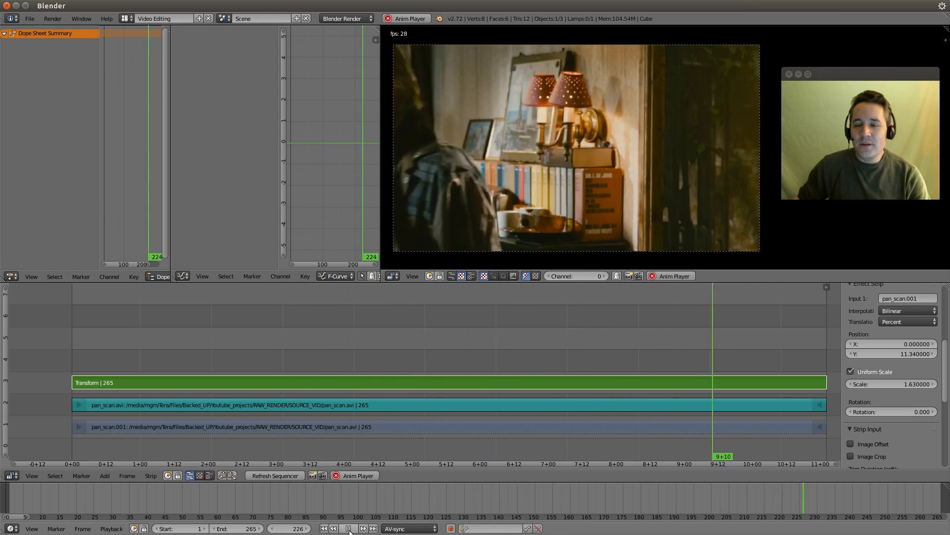
{"action": "left_click", "coordinate": [349, 528]}
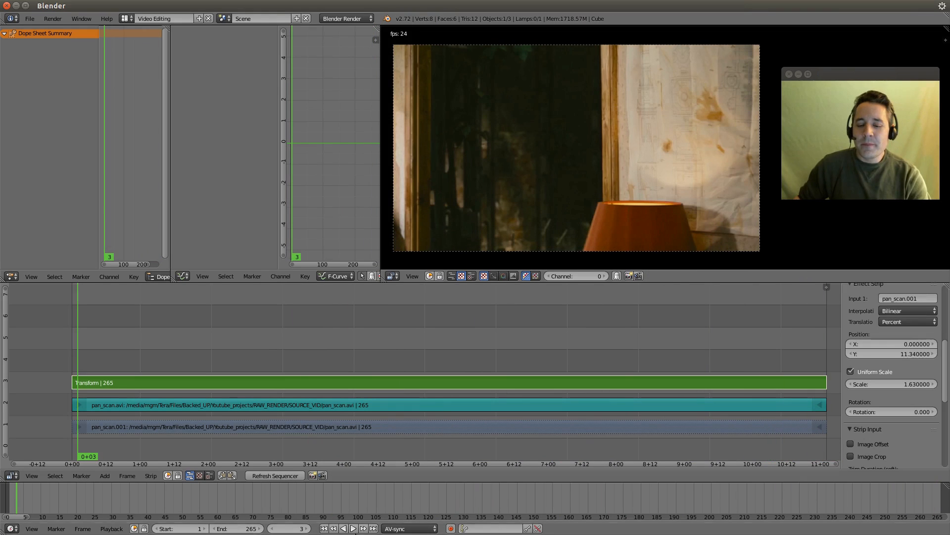
Step: Keyframe the Transform strip's X position at frame 118 and collapse the Dope Sheet Summary
{"action": "left_click_drag", "start_coordinate": [333, 444], "coordinate": [405, 426]}
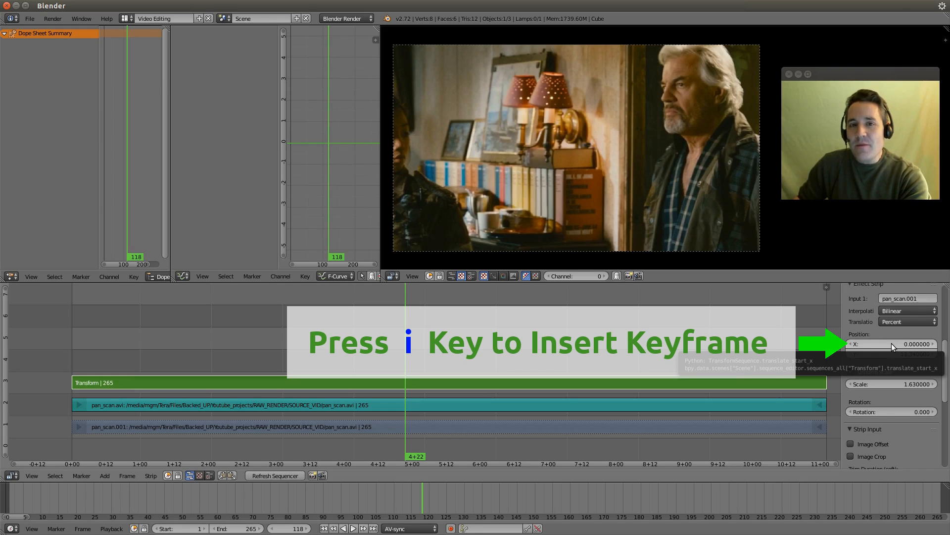
{"action": "key", "text": "i"}
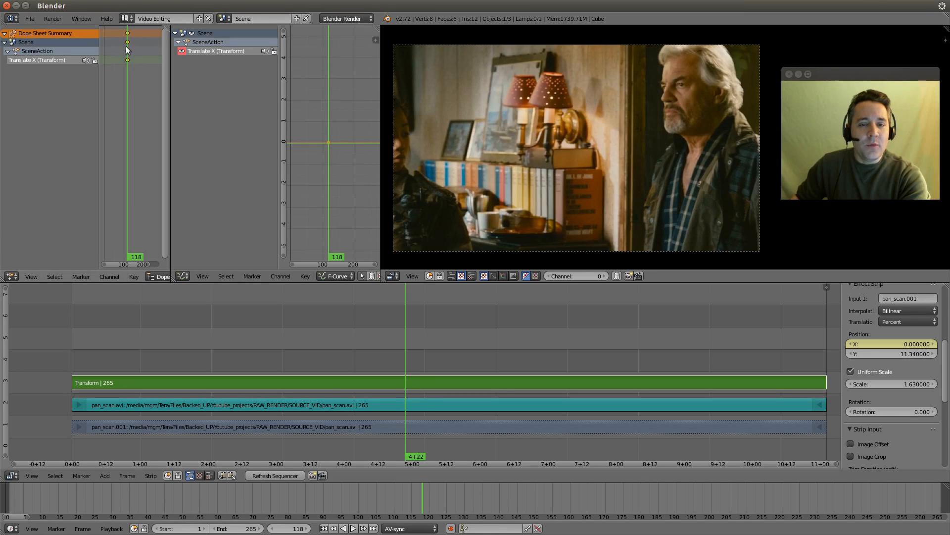
{"action": "left_click", "coordinate": [4, 34]}
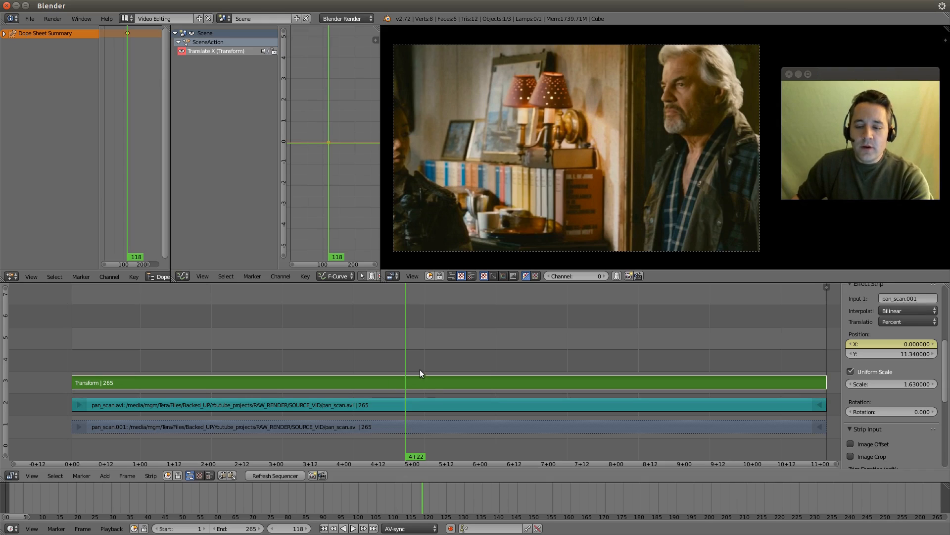
Step: At frame 131, set the Transform strip's X position to 14.13 and insert a keyframe for it
{"action": "left_click_drag", "start_coordinate": [413, 376], "coordinate": [442, 385]}
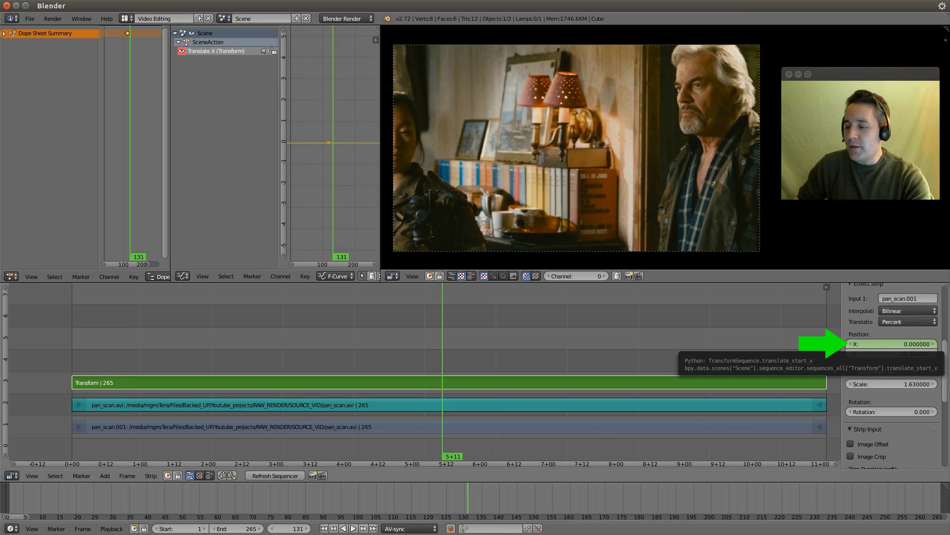
{"action": "left_click_drag", "start_coordinate": [891, 344], "coordinate": [914, 344]}
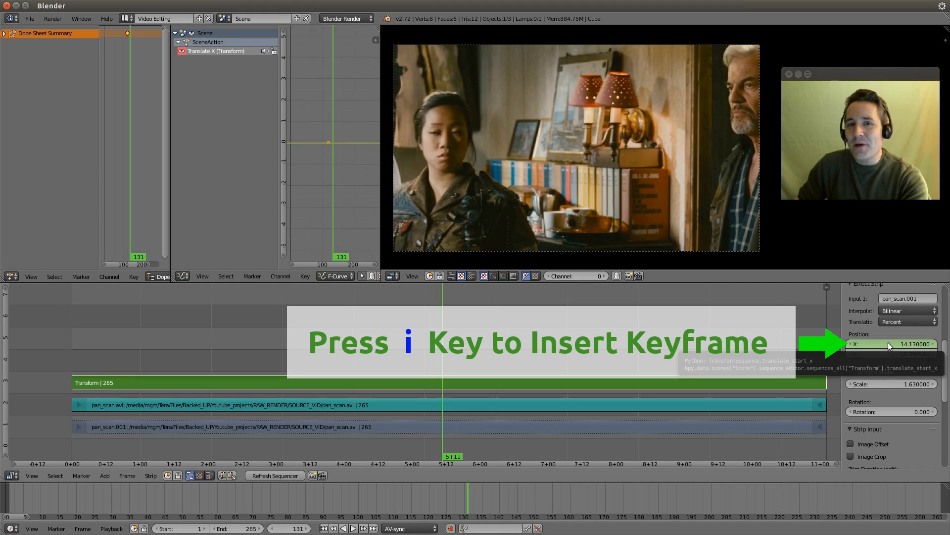
{"action": "key", "text": "i"}
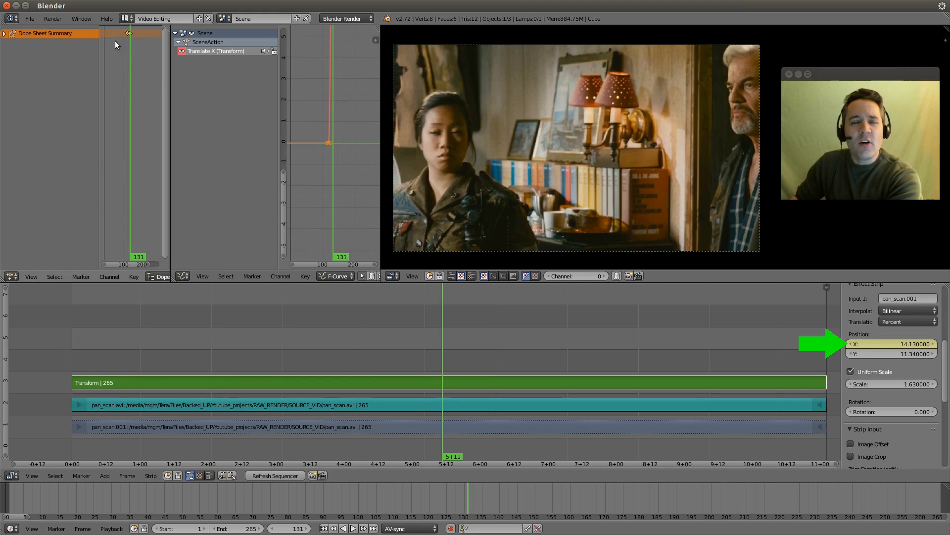
{"action": "key", "text": "Home"}
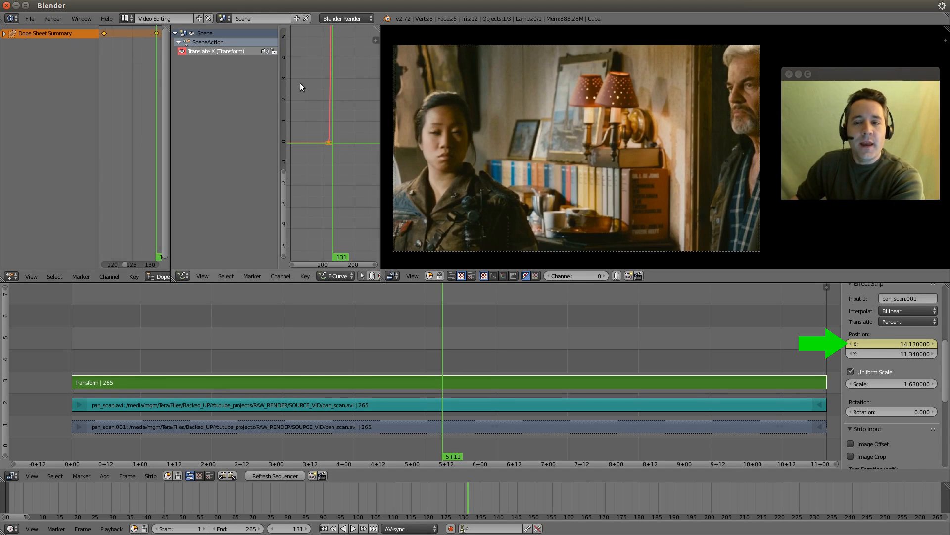
{"action": "key", "text": "Home"}
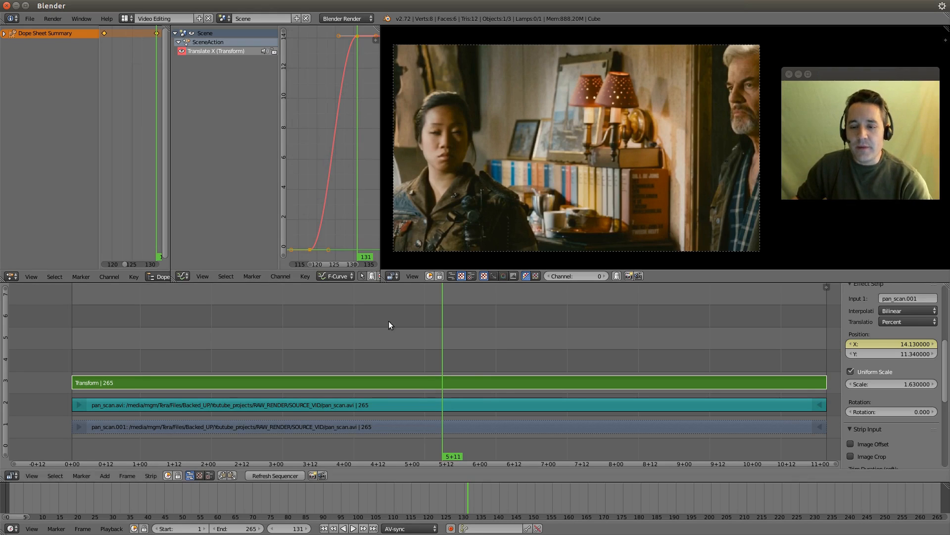
Step: Compare the framing at the frame 118 and 131 keyframes, and play the pan from frame 118
{"action": "left_click", "coordinate": [334, 529]}
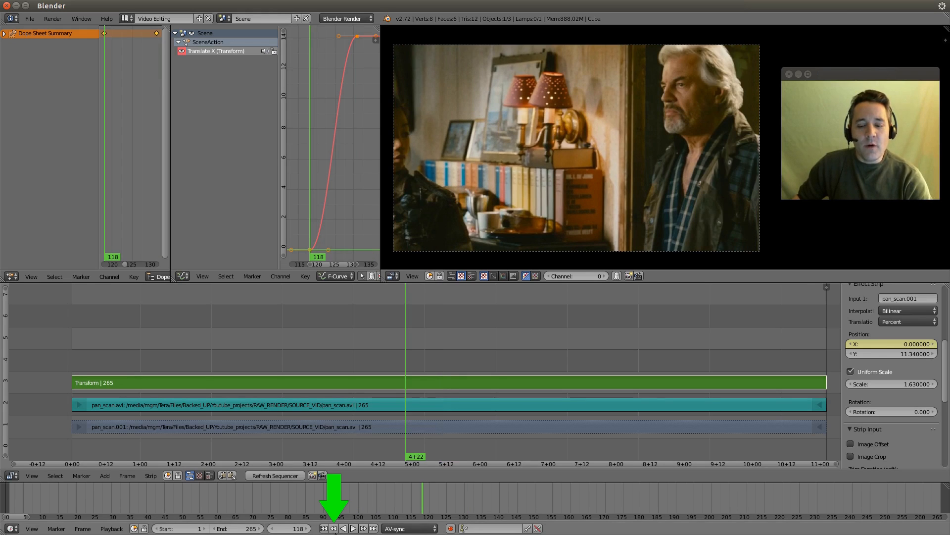
{"action": "left_click", "coordinate": [364, 528]}
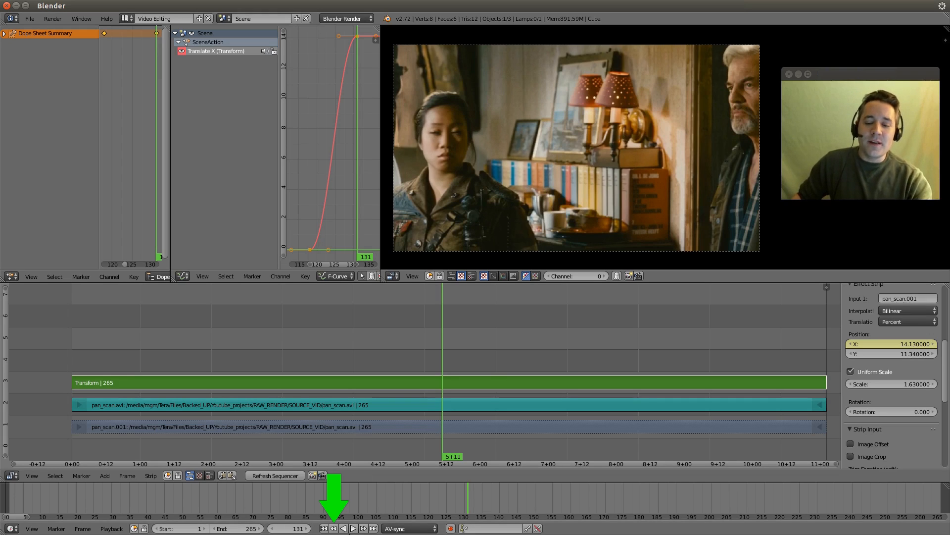
{"action": "left_click", "coordinate": [333, 529]}
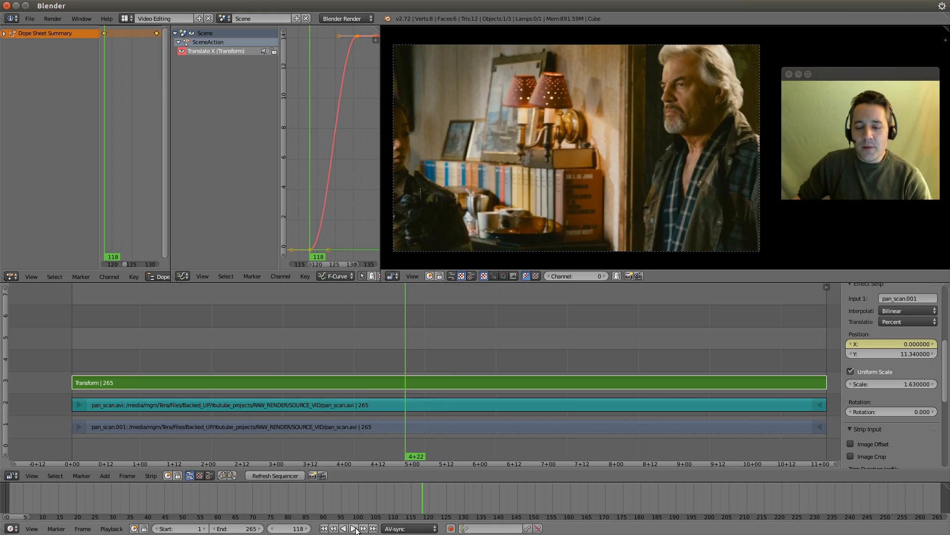
{"action": "left_click", "coordinate": [355, 529]}
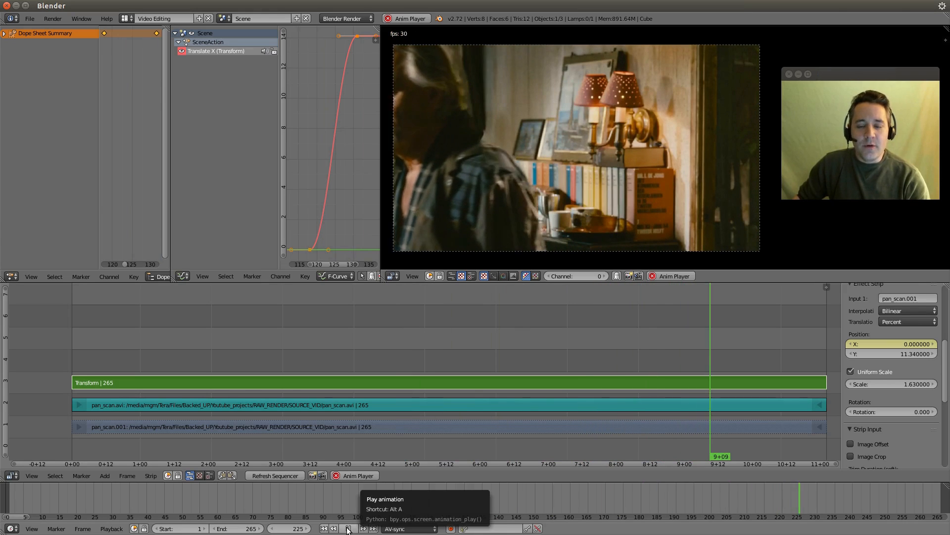
{"action": "left_click", "coordinate": [355, 529]}
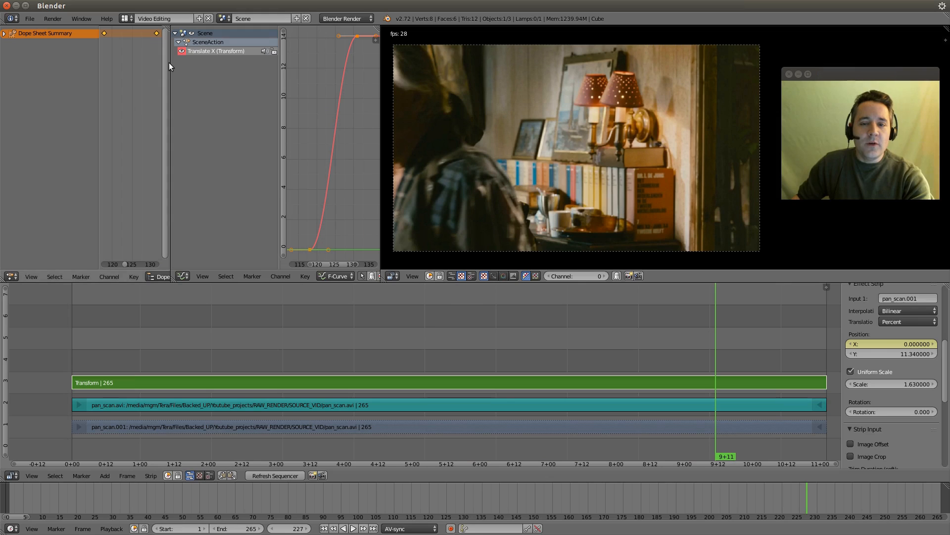
Step: Widen the Dope Sheet and move the second X position keyframe to frame 137 to slow the pan
{"action": "left_click_drag", "start_coordinate": [171, 68], "coordinate": [261, 85]}
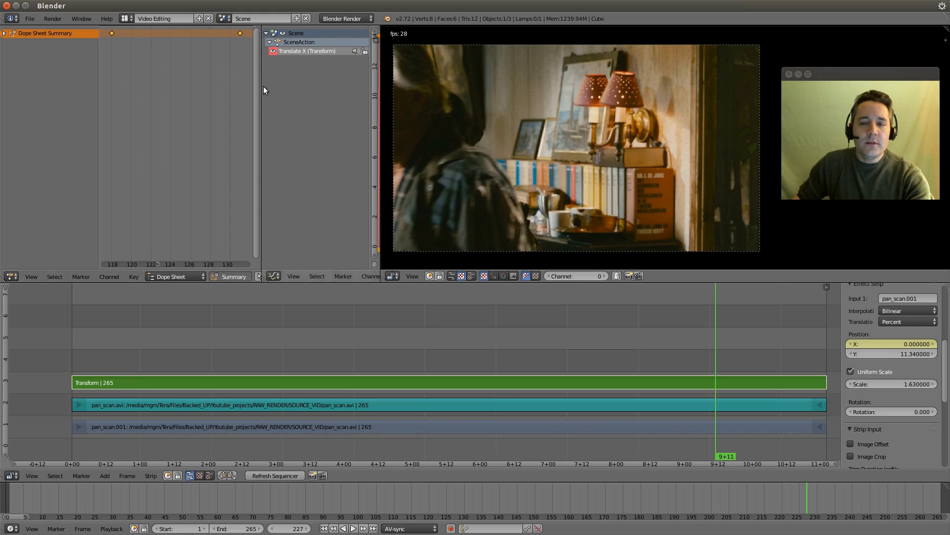
{"action": "scroll", "coordinate": [238, 41], "scroll_direction": "down", "scroll_amount": 3}
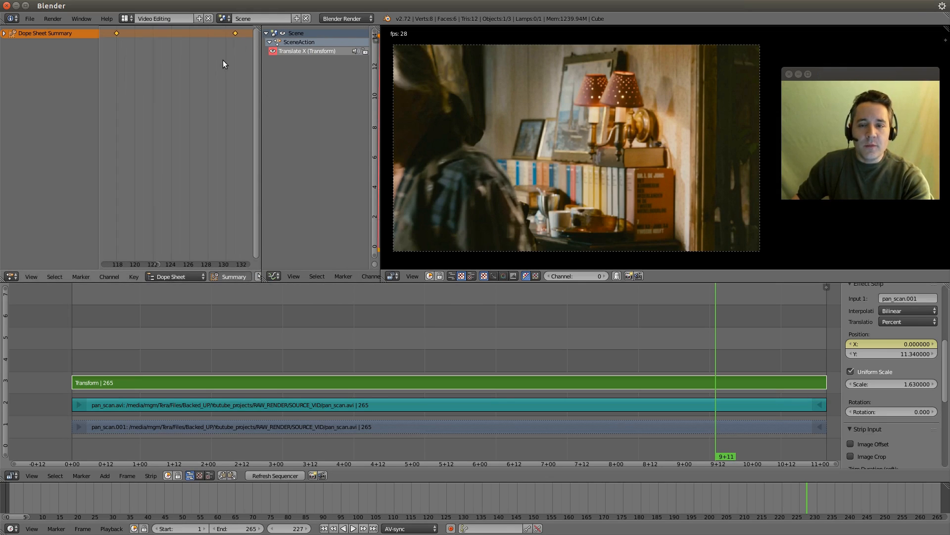
{"action": "scroll", "coordinate": [217, 50], "scroll_direction": "down", "scroll_amount": 3}
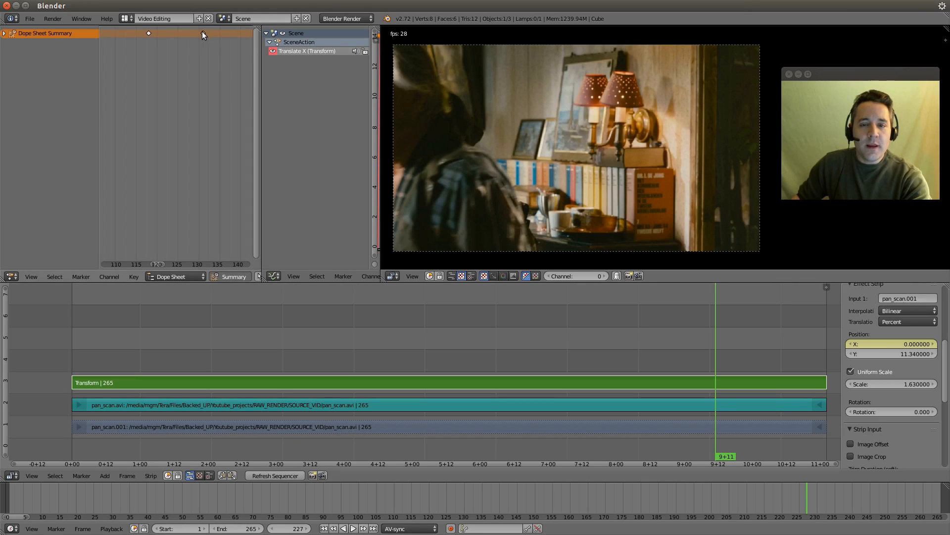
{"action": "key", "text": "g"}
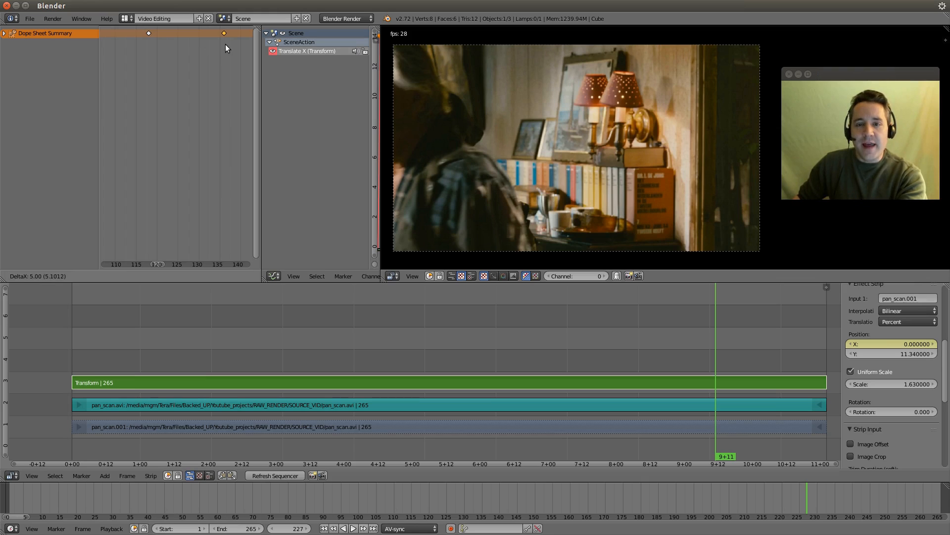
{"action": "left_click", "coordinate": [228, 45]}
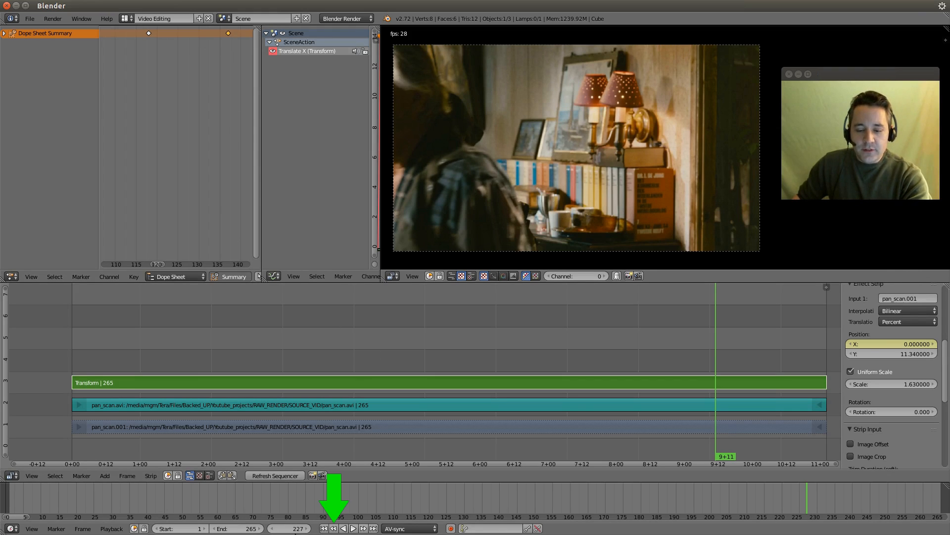
Step: Play the clip from the frame 137 keyframe, and replay the slowed pan from frame 118
{"action": "left_click", "coordinate": [334, 528]}
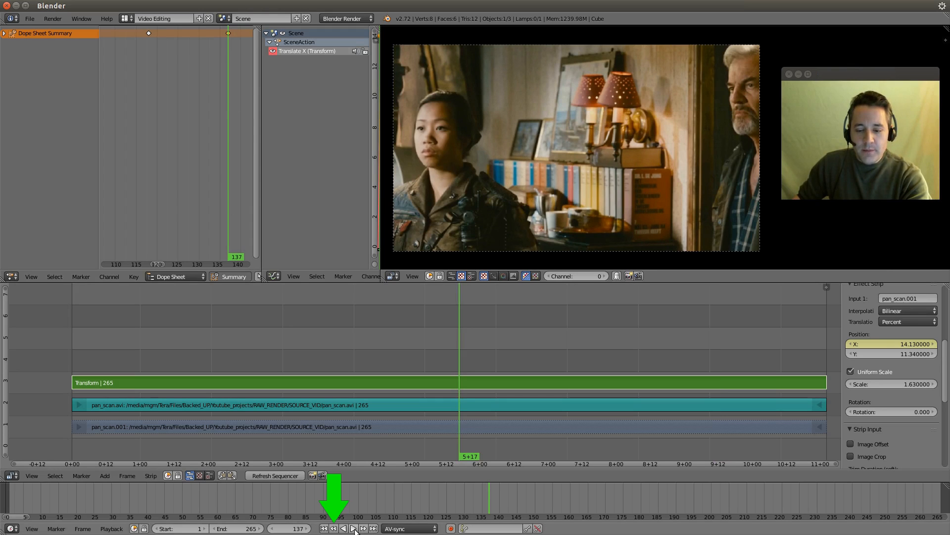
{"action": "left_click", "coordinate": [354, 529]}
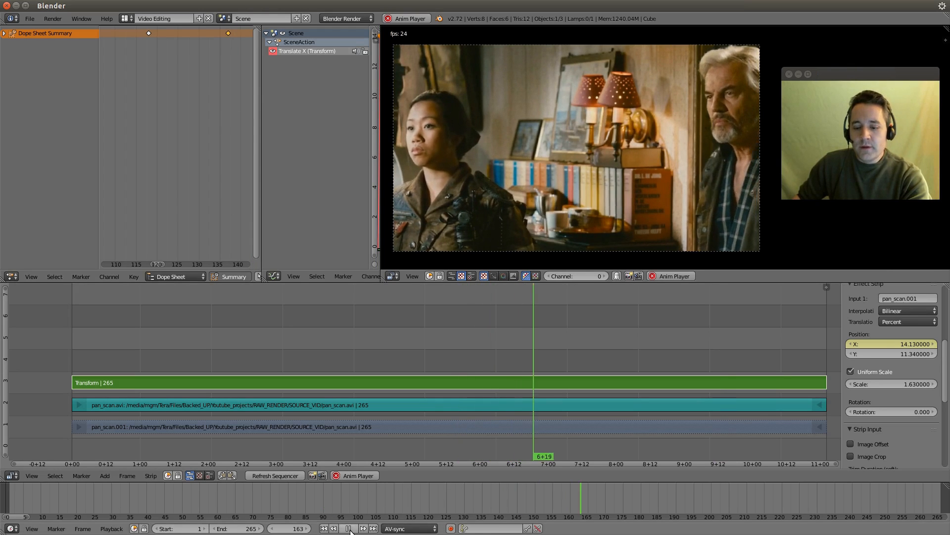
{"action": "left_click", "coordinate": [348, 529]}
{"action": "left_click", "coordinate": [334, 528]}
{"action": "left_click", "coordinate": [334, 529]}
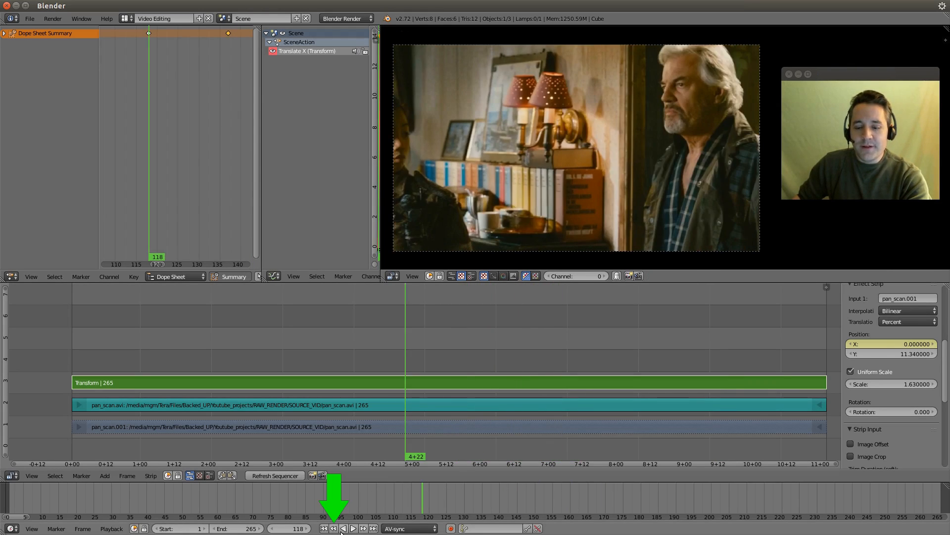
{"action": "left_click", "coordinate": [353, 529]}
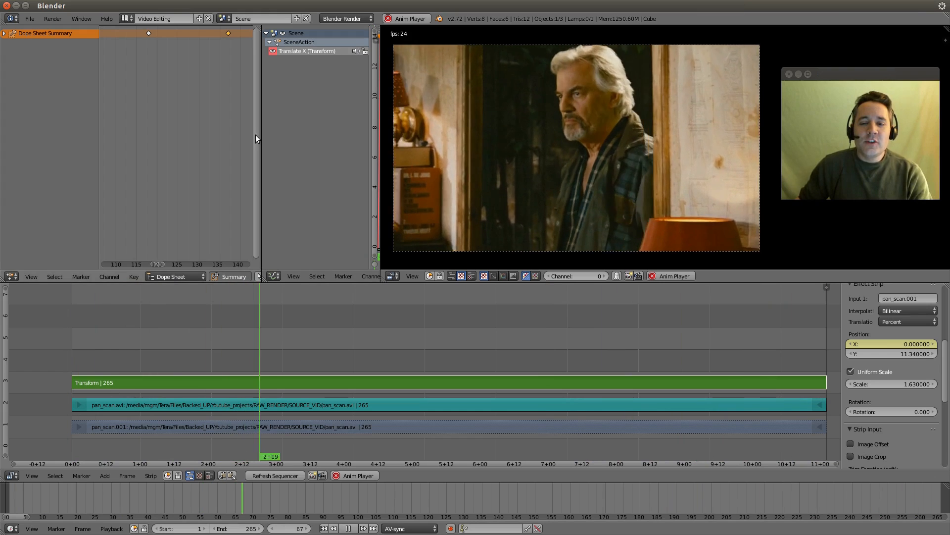
Step: Widen the Graph Editor, stop playback, and pull the frame 137 keyframe's left curve handle down to about frame 125, value 6
{"action": "left_click_drag", "start_coordinate": [261, 137], "coordinate": [82, 151]}
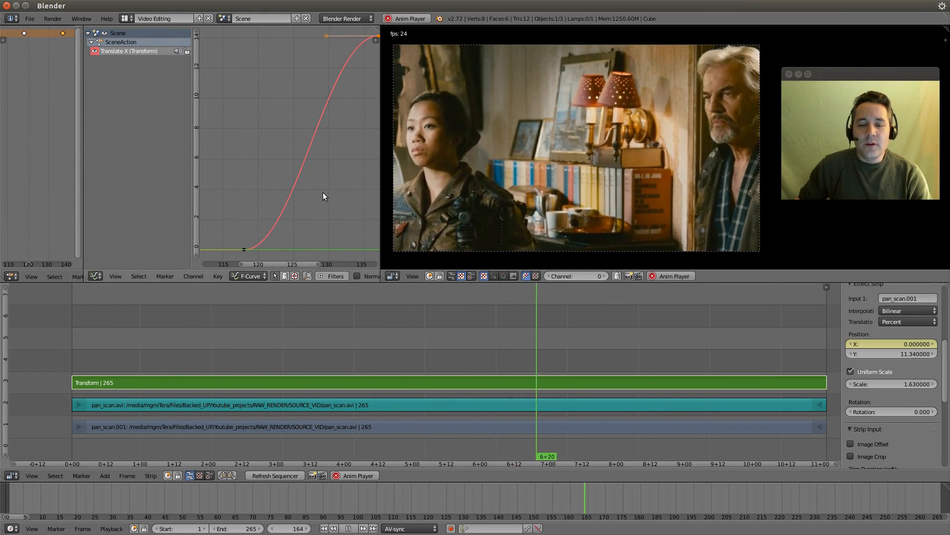
{"action": "left_click", "coordinate": [349, 528]}
{"action": "right_click_drag", "start_coordinate": [326, 38], "coordinate": [291, 153]}
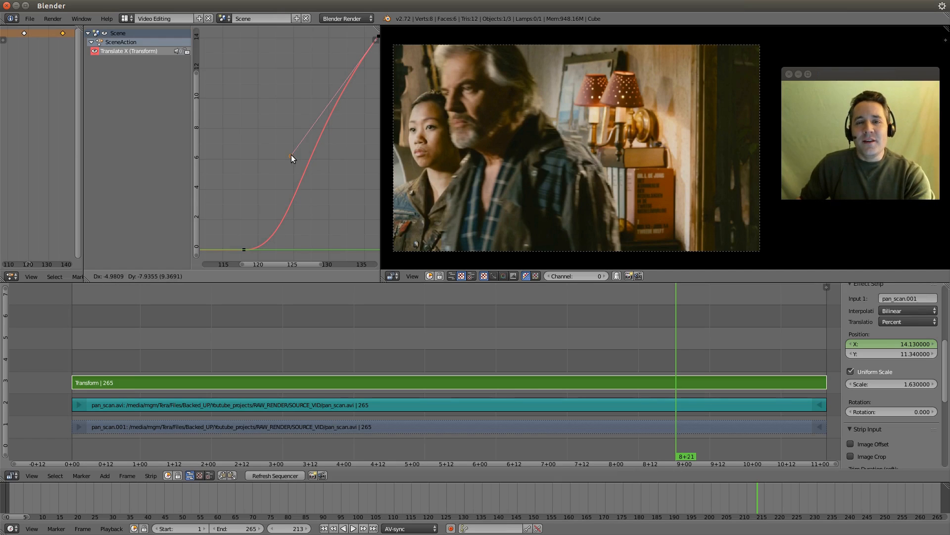
{"action": "right_click_drag", "start_coordinate": [291, 155], "coordinate": [292, 155]}
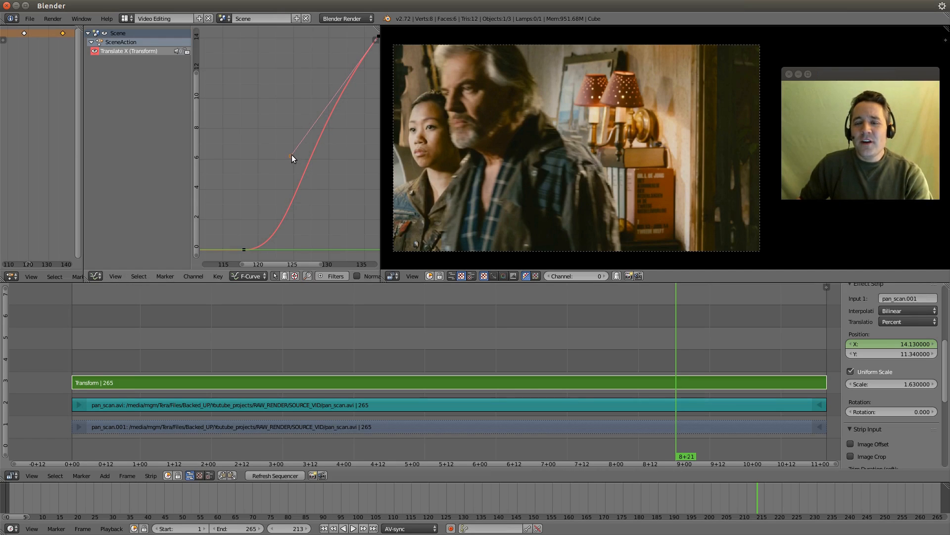